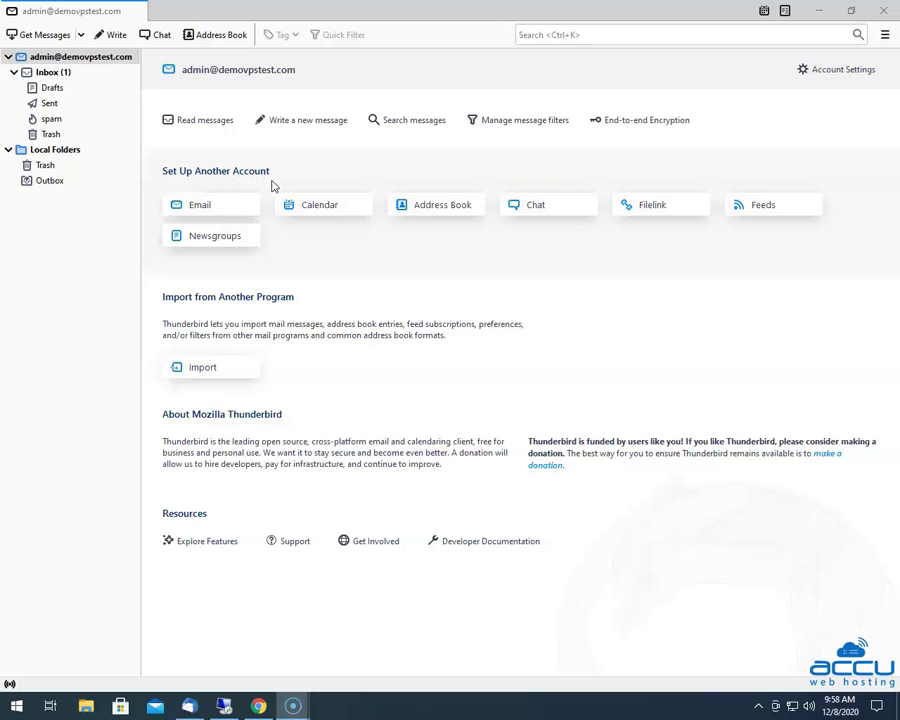
- Start adding an existing email account, entering the user's full name, e-mail address and password
mouse_move(207, 216)
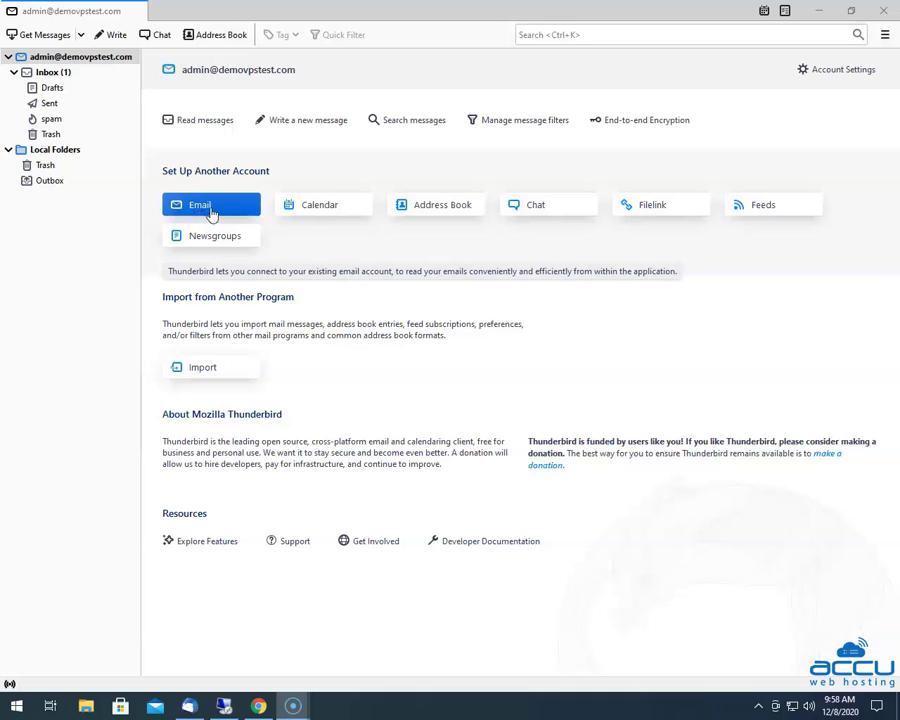
click(205, 214)
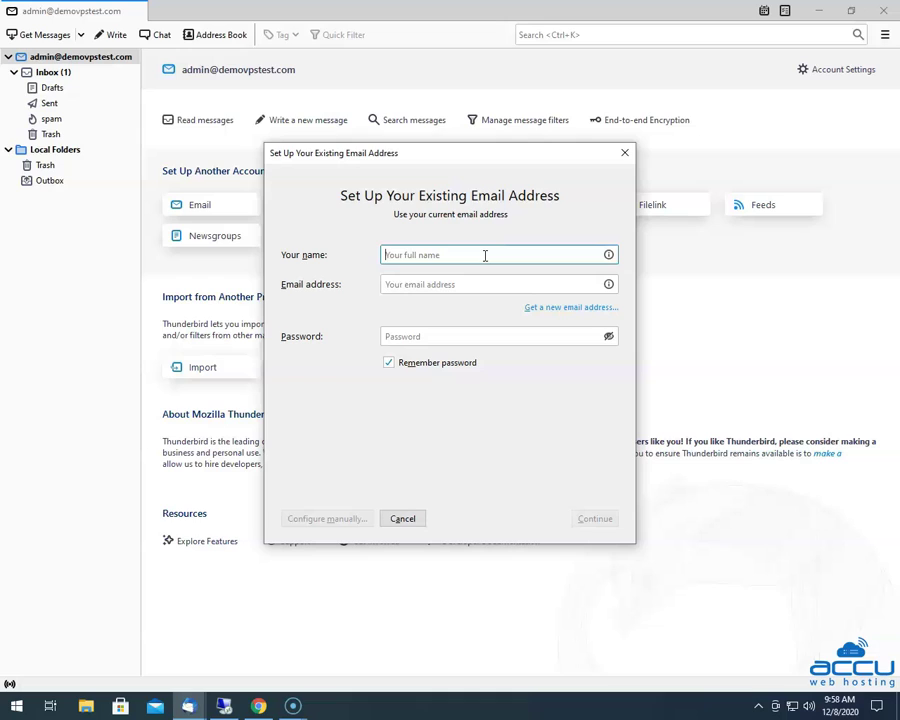
text(Nick R)
click(402, 287)
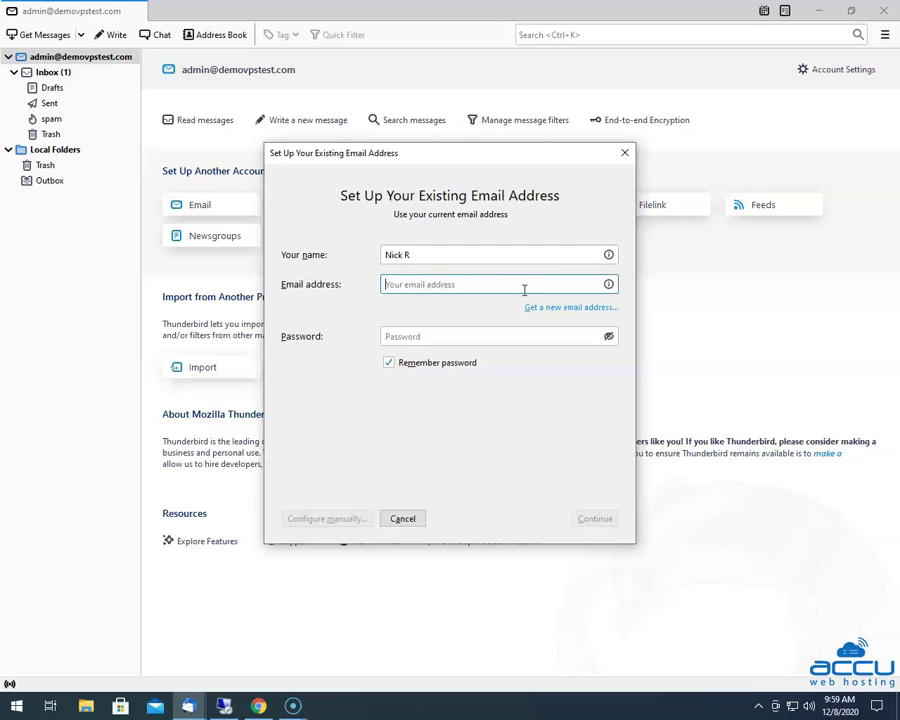
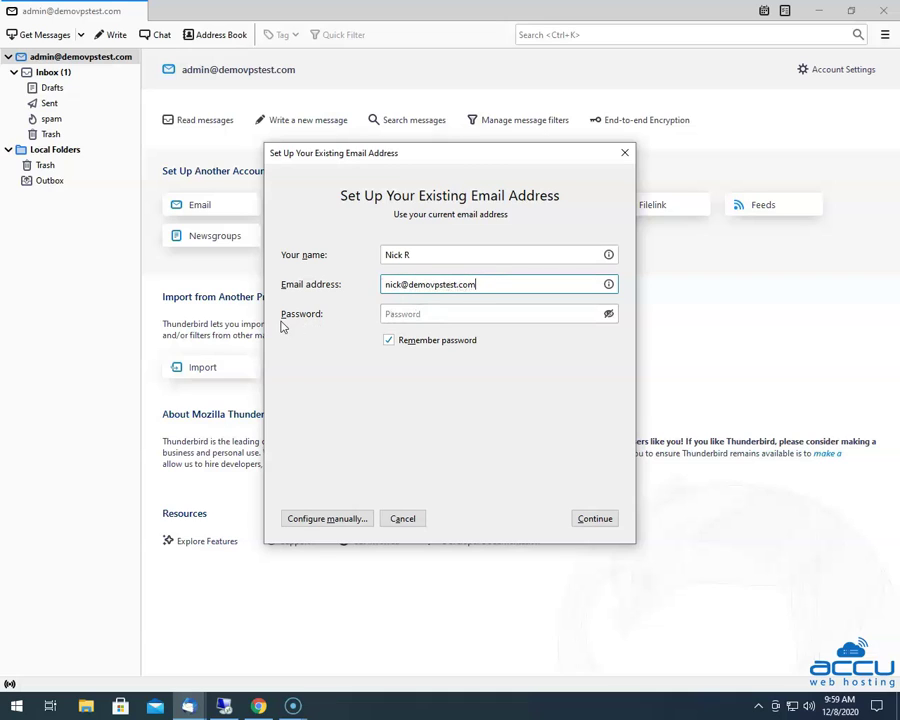
click(408, 316)
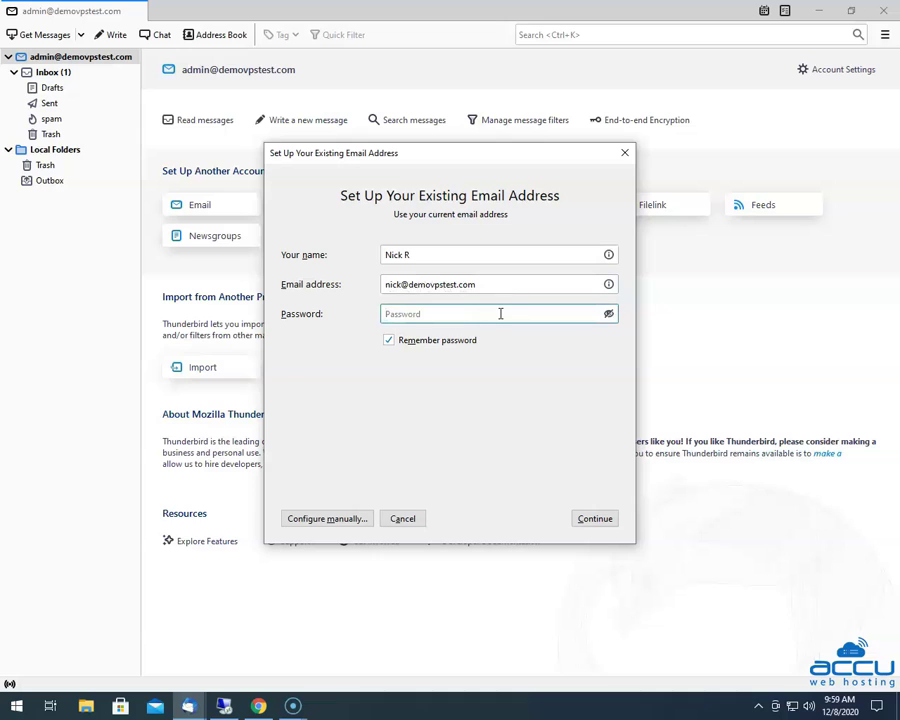
text(•)
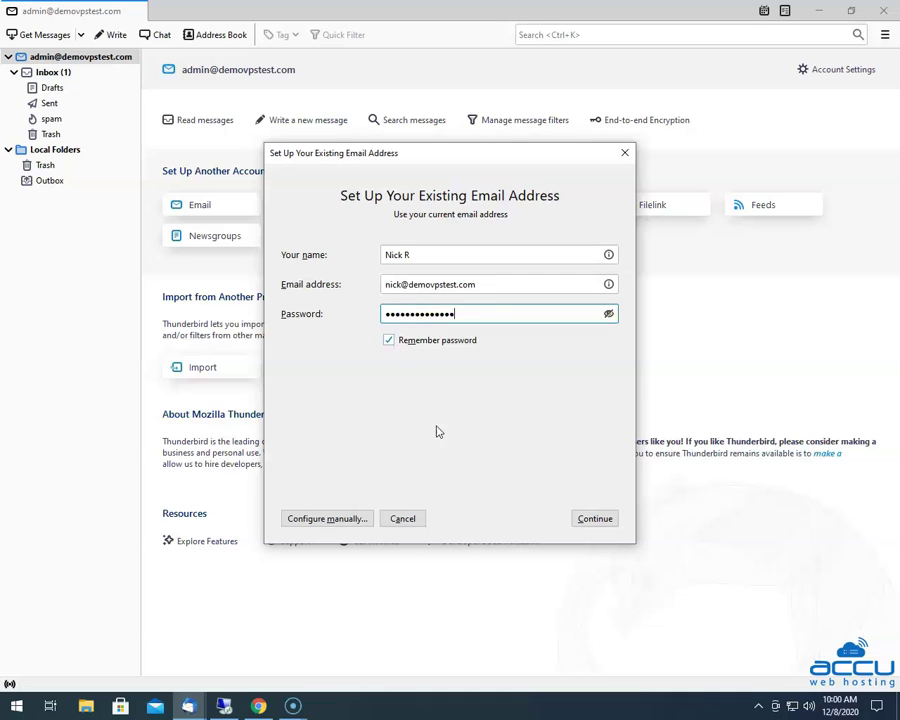
- Continue so Thunderbird probes for the account's IMAP/STARTTLS server configuration
click(594, 522)
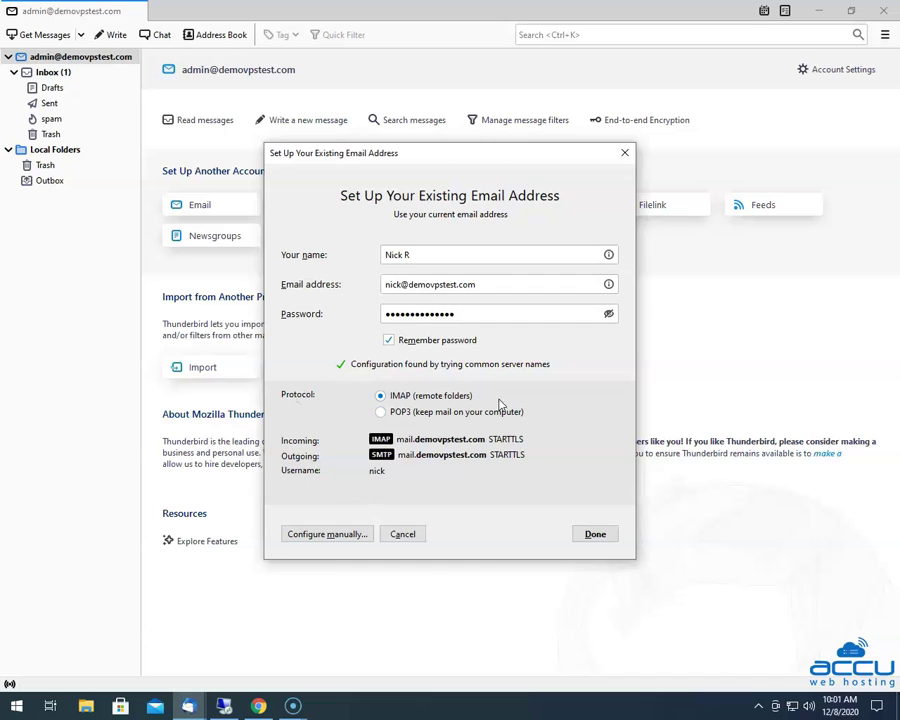
- Switch to manual configuration and change the incoming protocol from IMAP to POP3
click(333, 537)
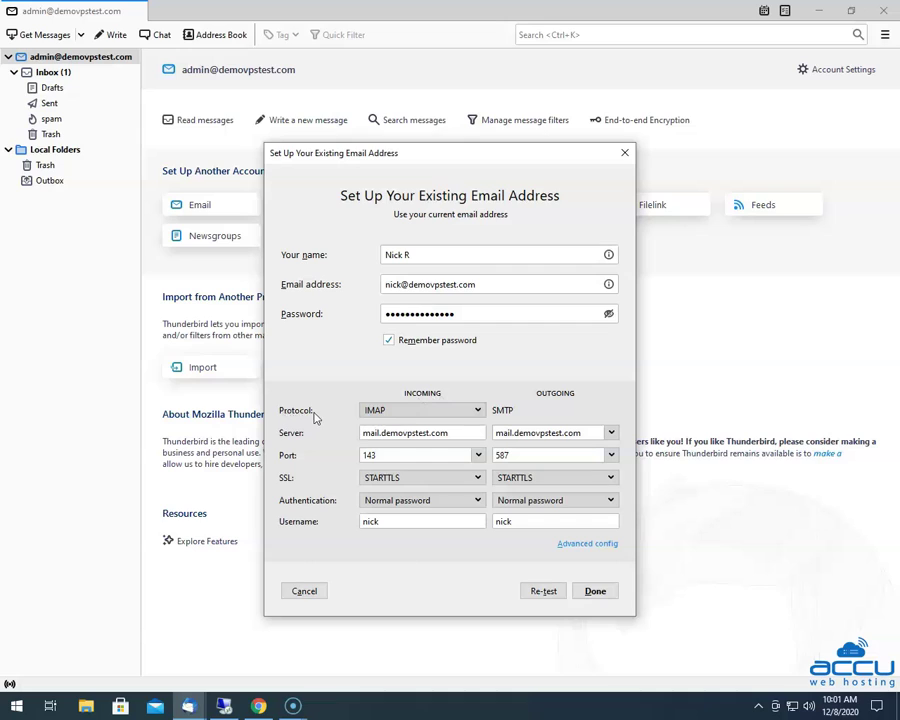
click(422, 413)
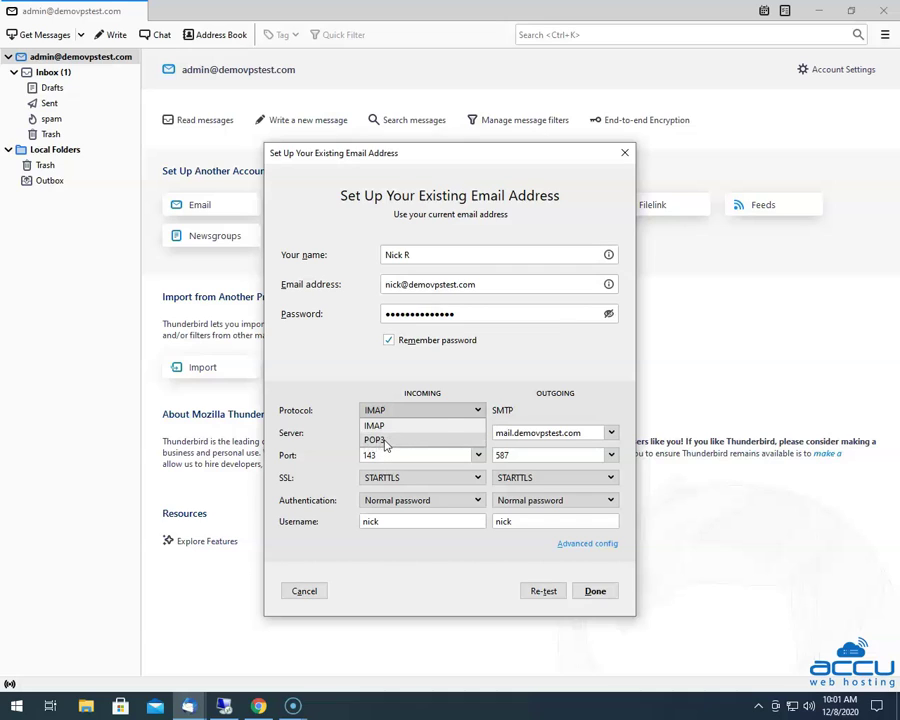
click(385, 442)
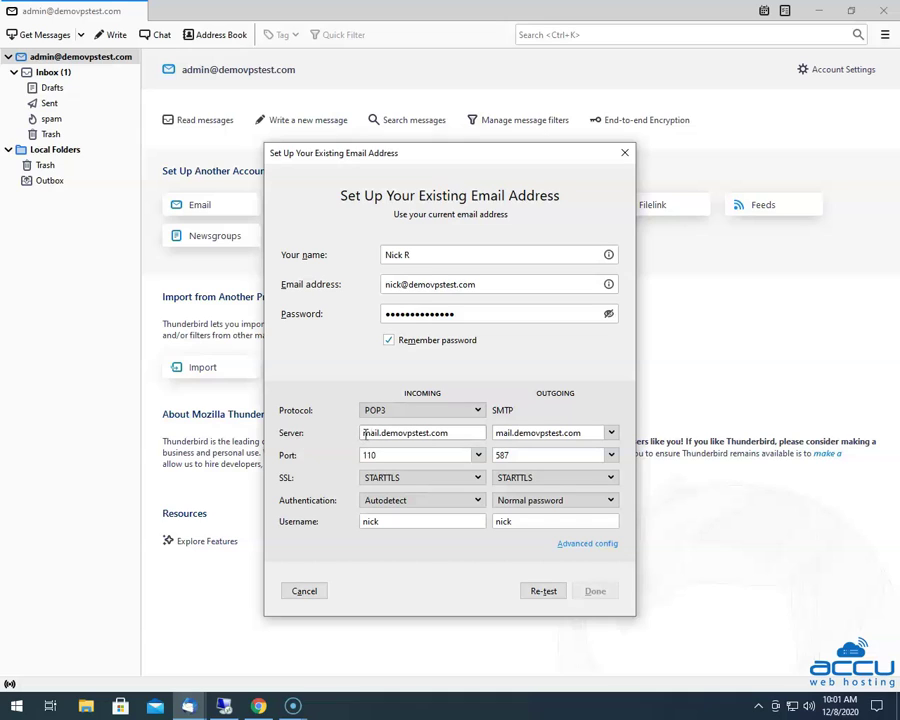
click(457, 433)
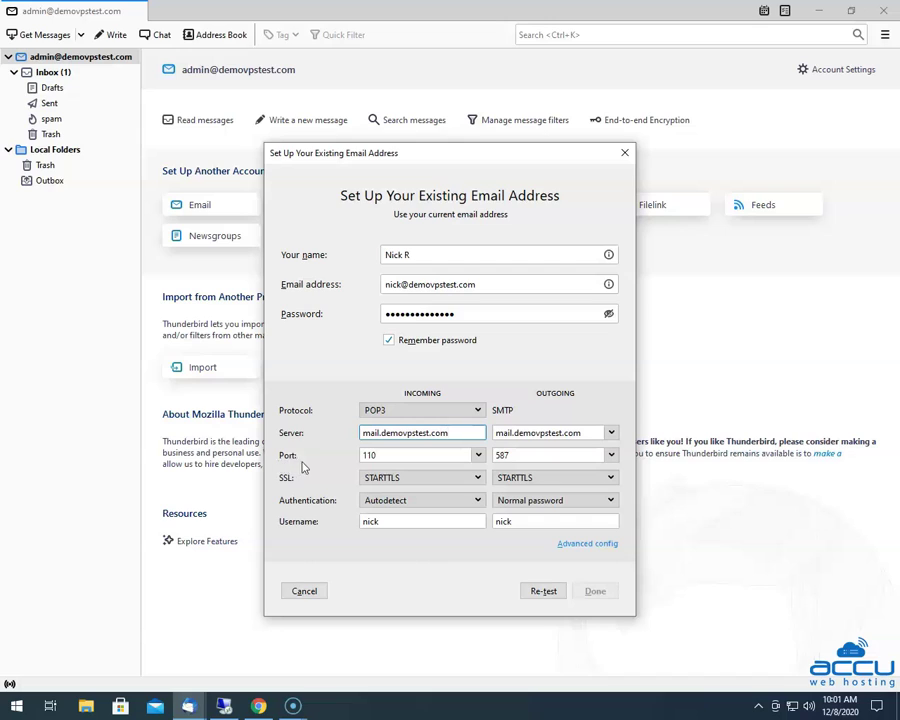
- Set incoming POP3 to port 995, SSL/TLS security and Normal password authentication
click(478, 455)
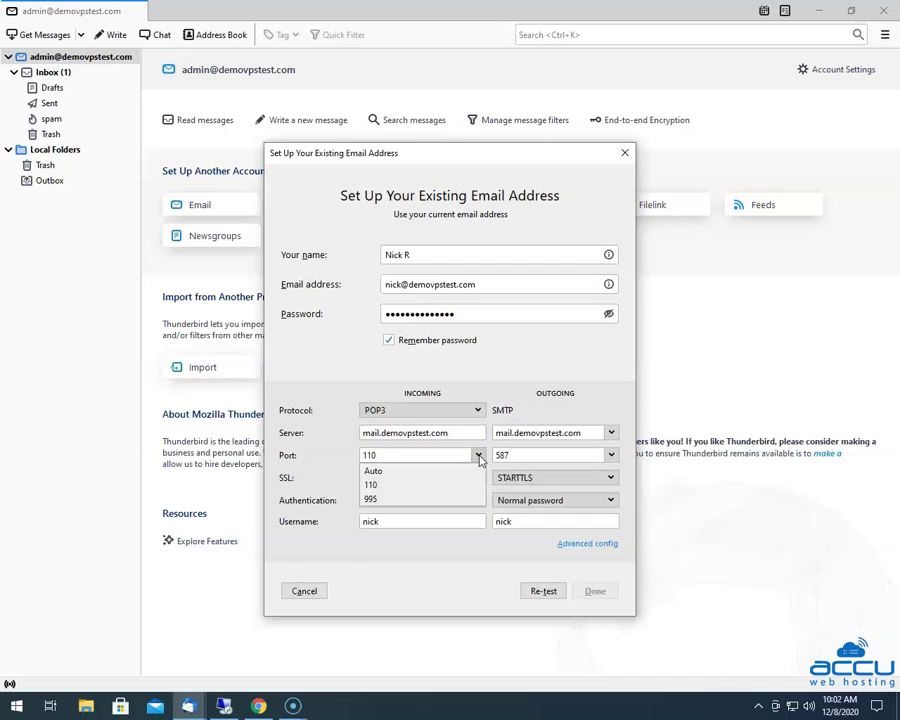
click(379, 502)
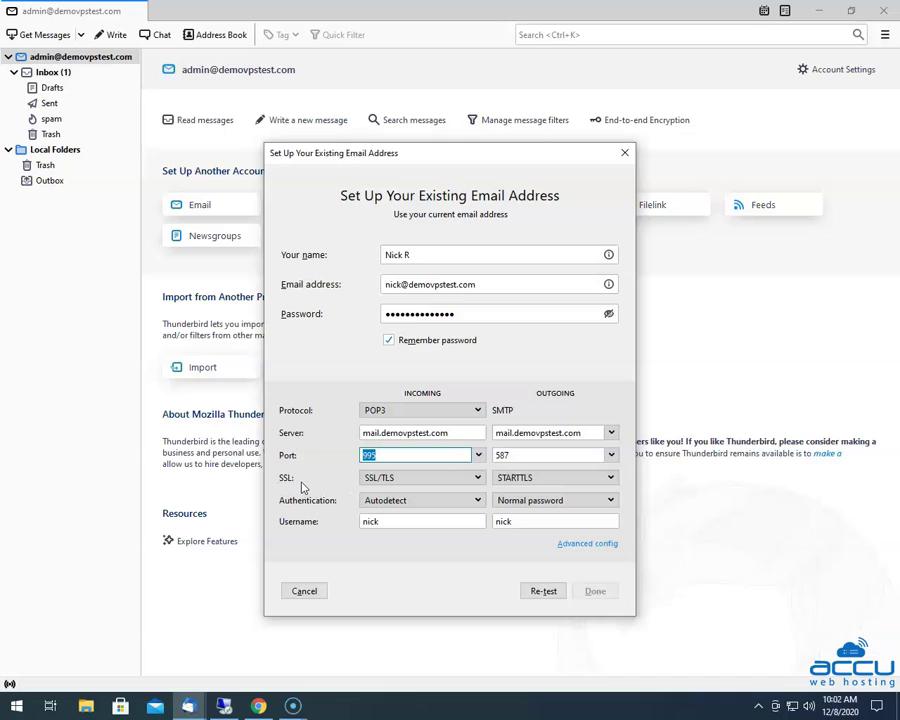
click(412, 479)
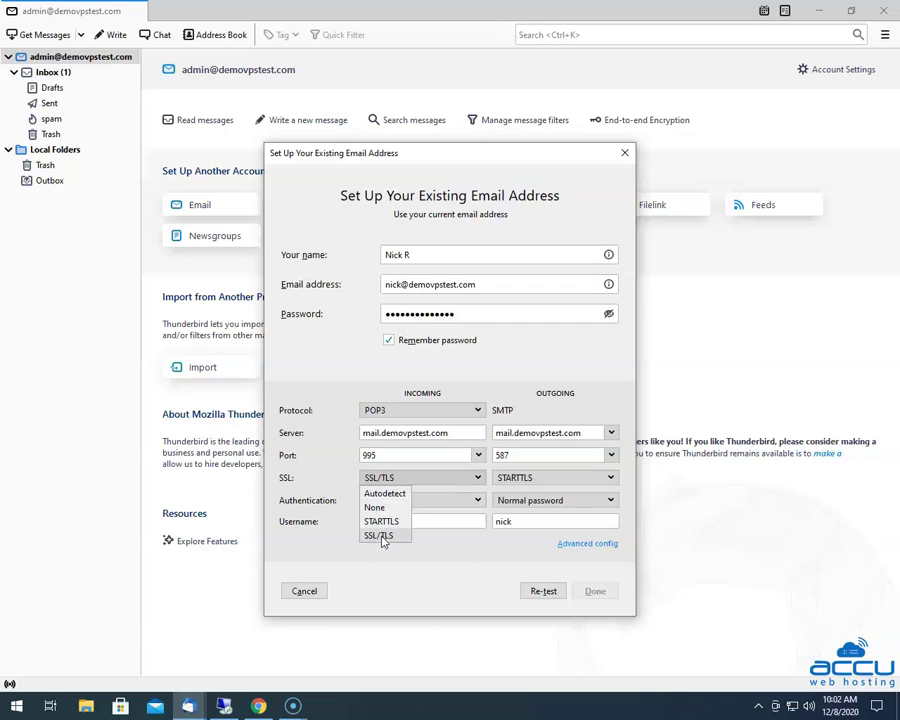
click(381, 537)
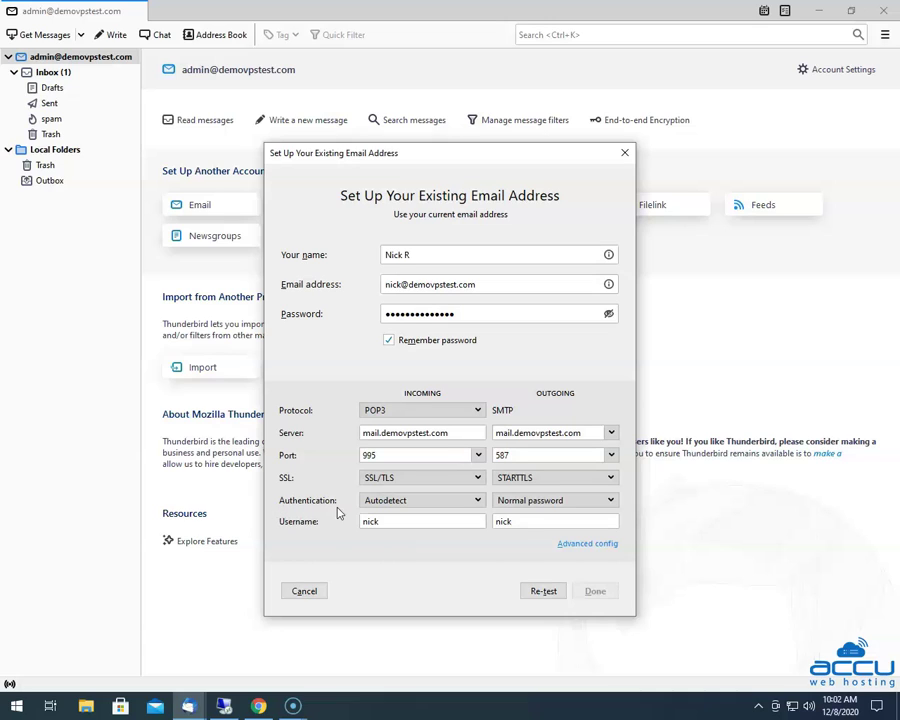
click(455, 501)
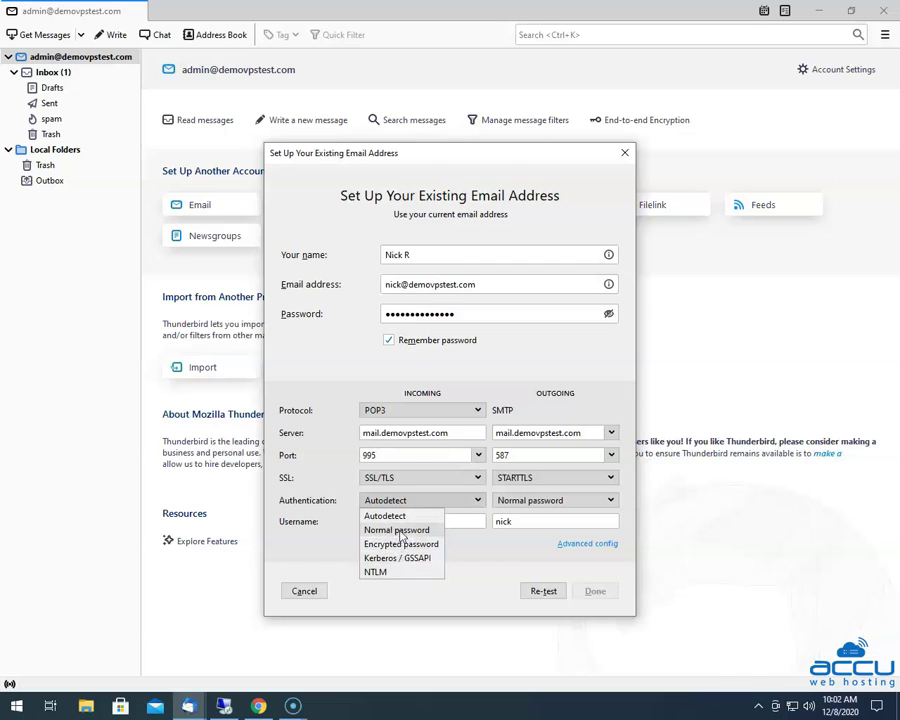
click(400, 531)
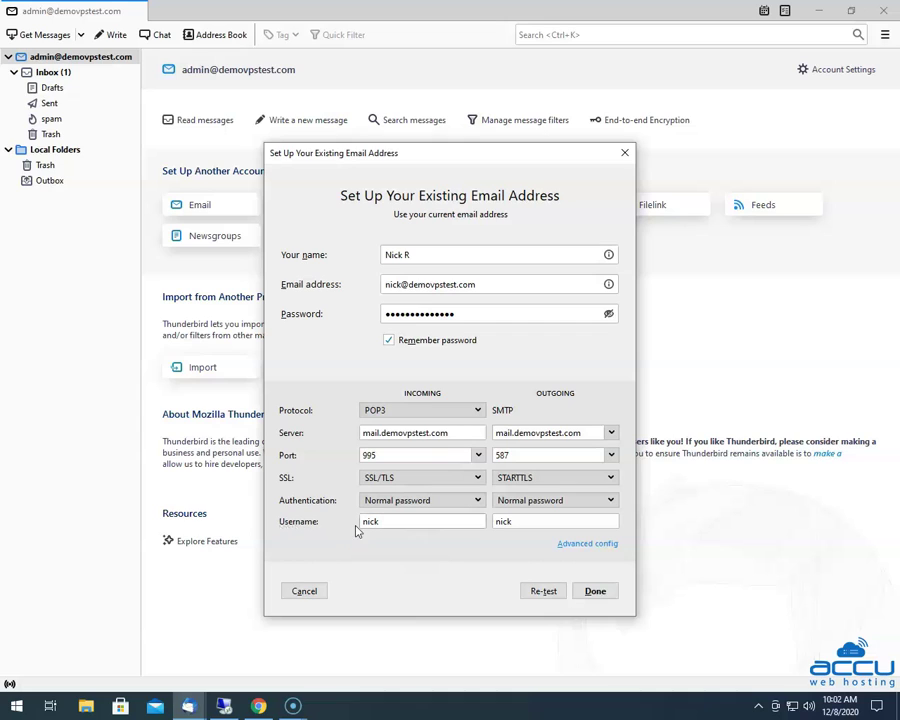
- Append the mail domain to the incoming username so it becomes the full e-mail address
click(391, 521)
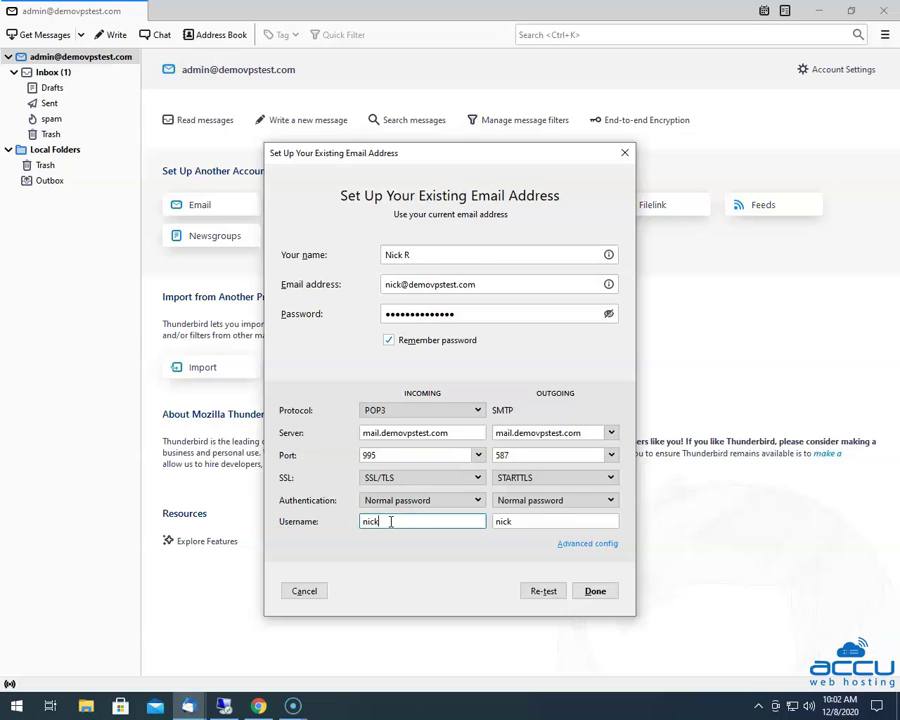
text(@demovpstest)
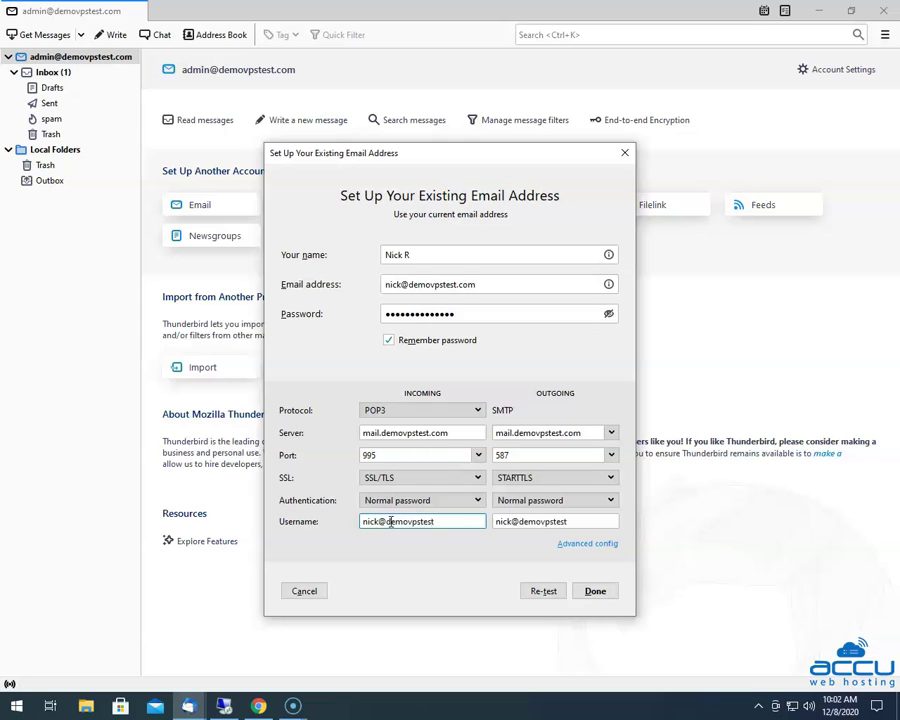
text(.com)
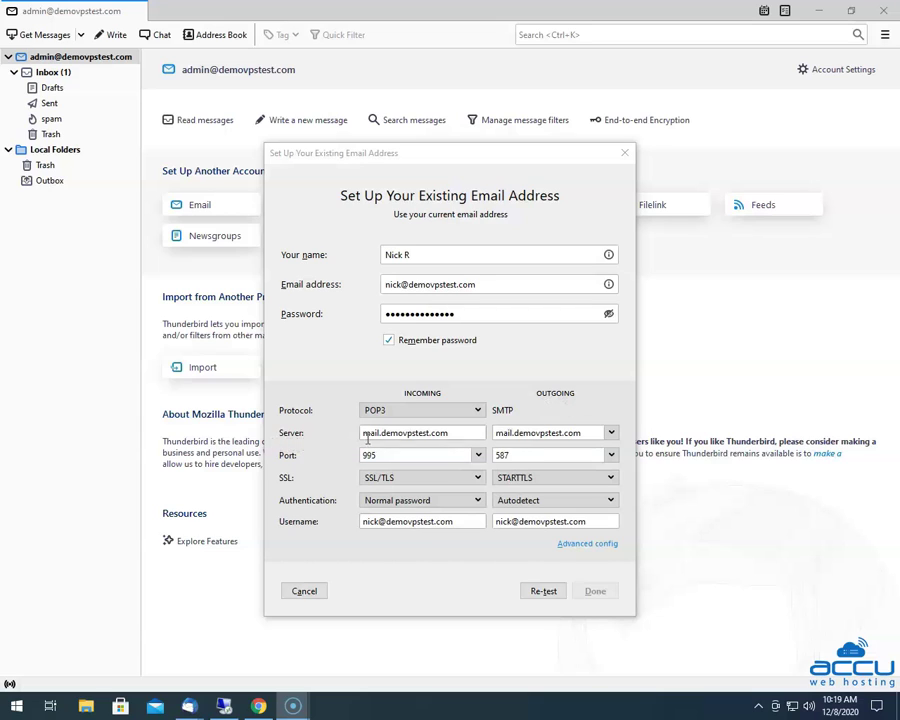
- Set outgoing SMTP to port 465, SSL/TLS security and Normal password authentication
click(494, 433)
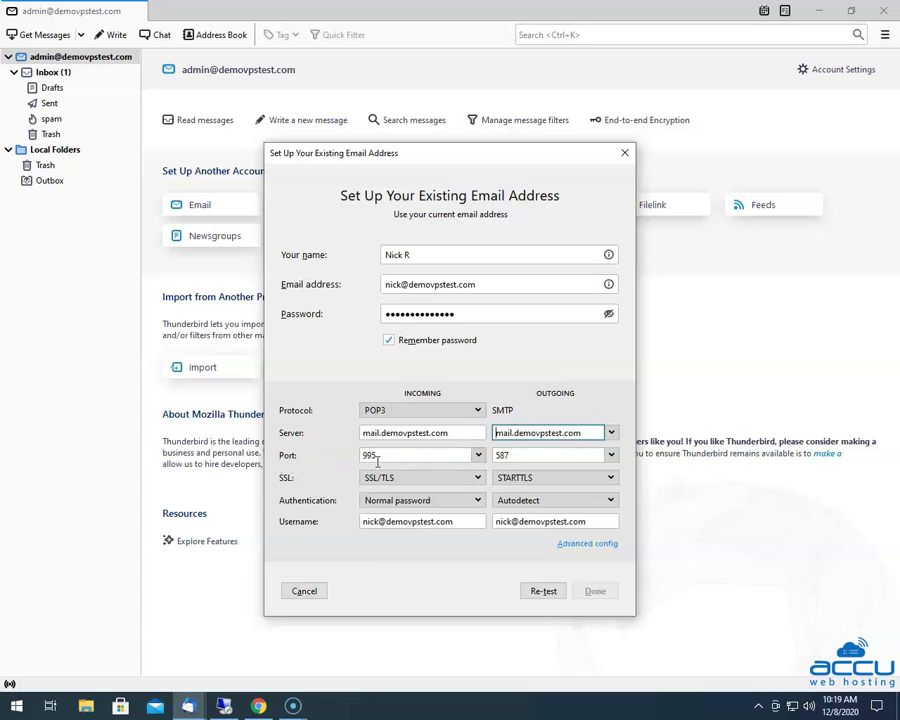
click(611, 455)
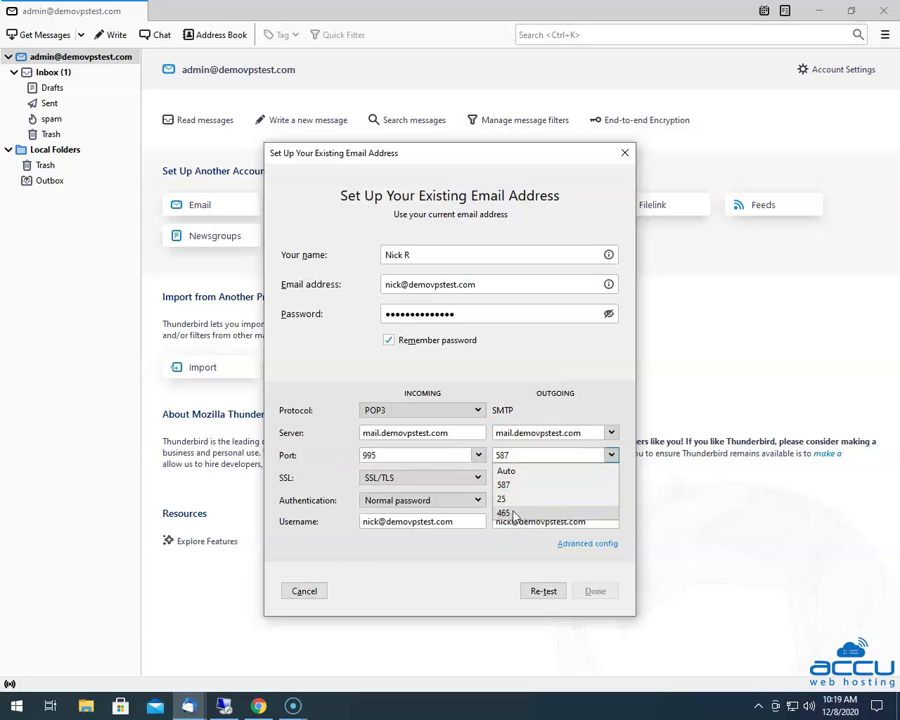
click(505, 512)
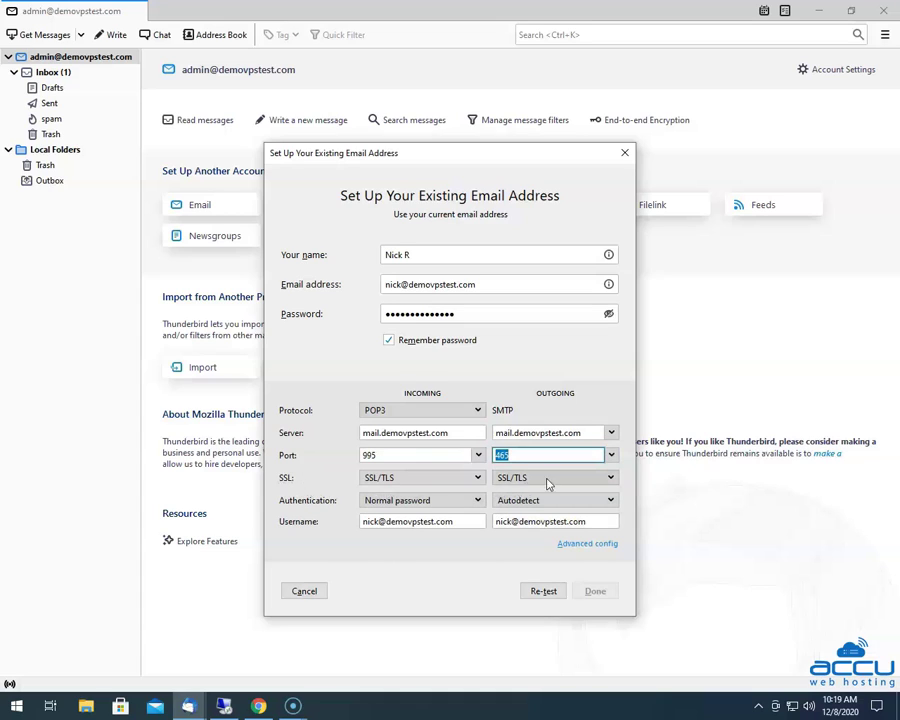
click(609, 477)
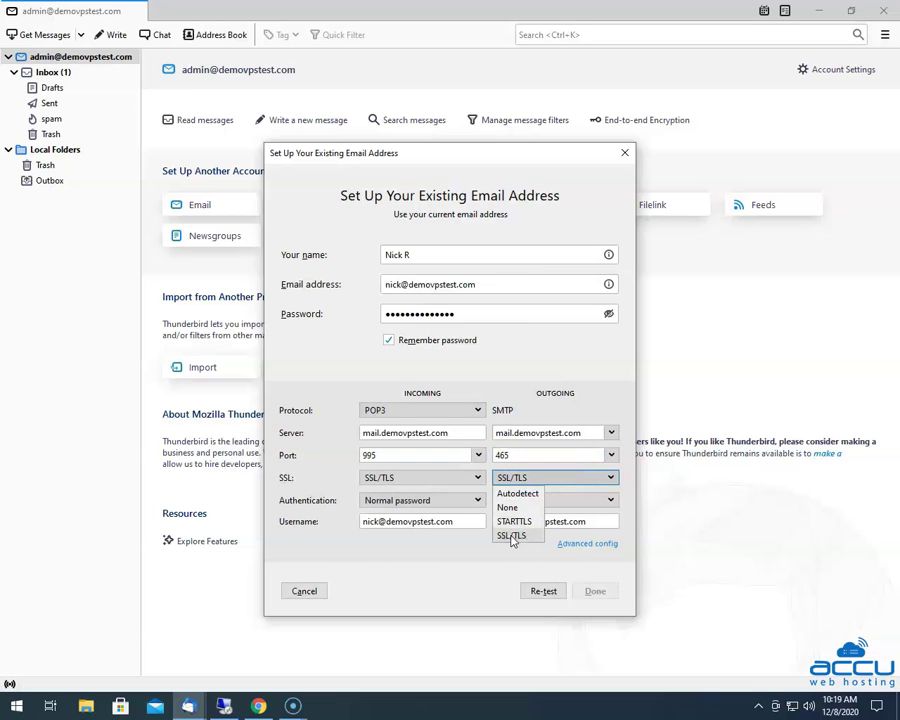
click(511, 537)
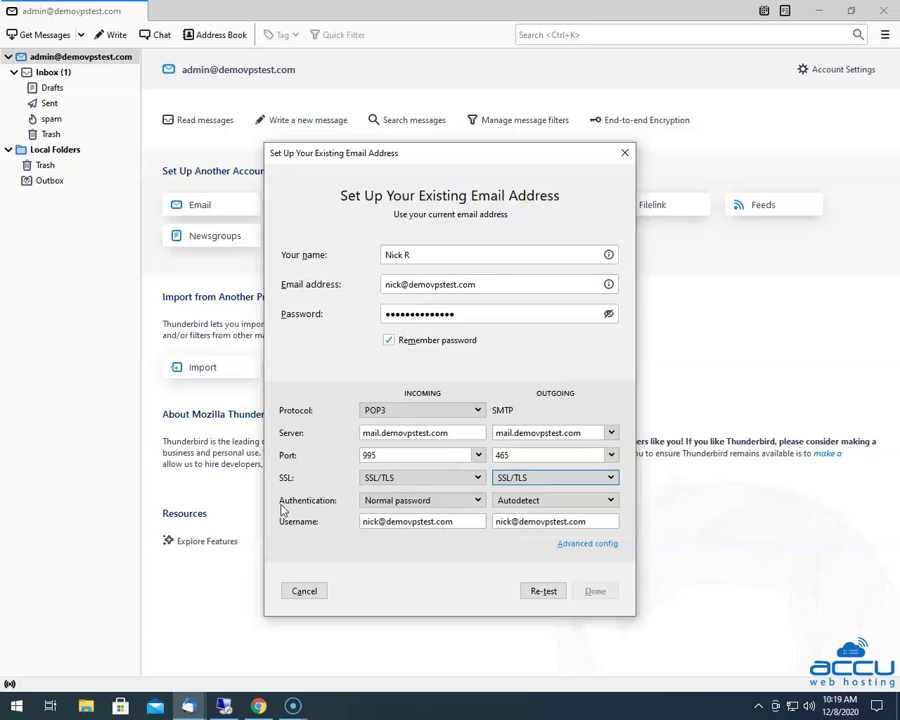
click(541, 503)
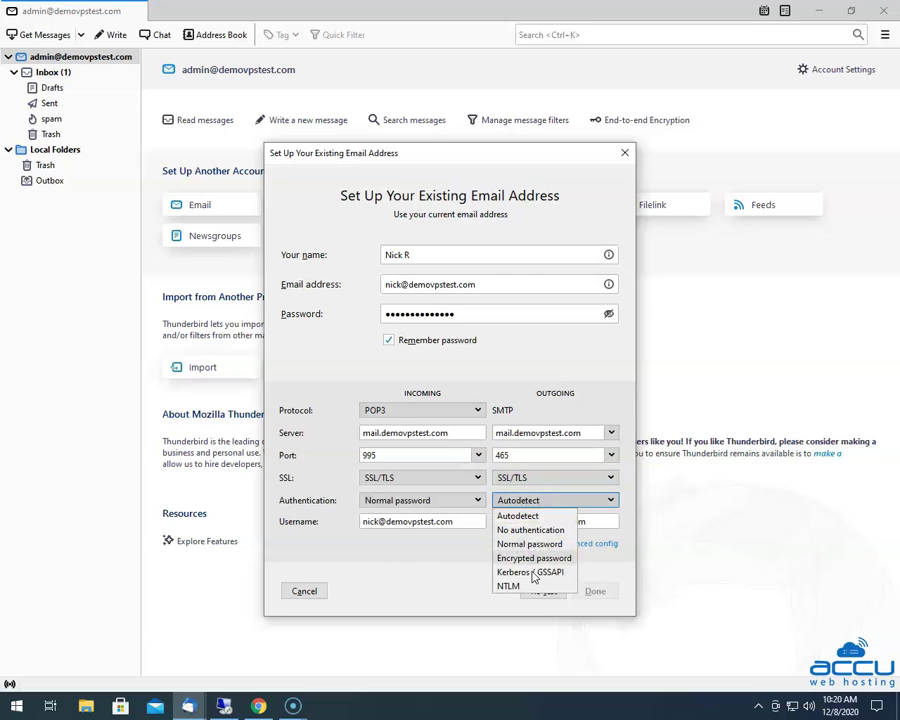
click(531, 544)
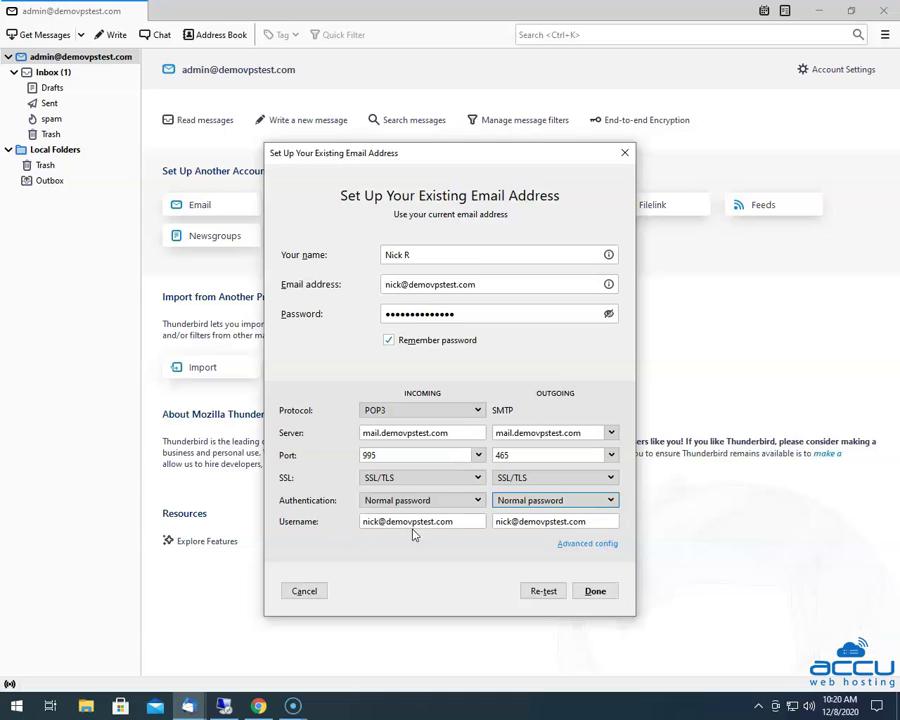
- Re-test the manual settings so the server probe confirms POP3 995 and SMTP 465 over SSL/TLS
click(494, 521)
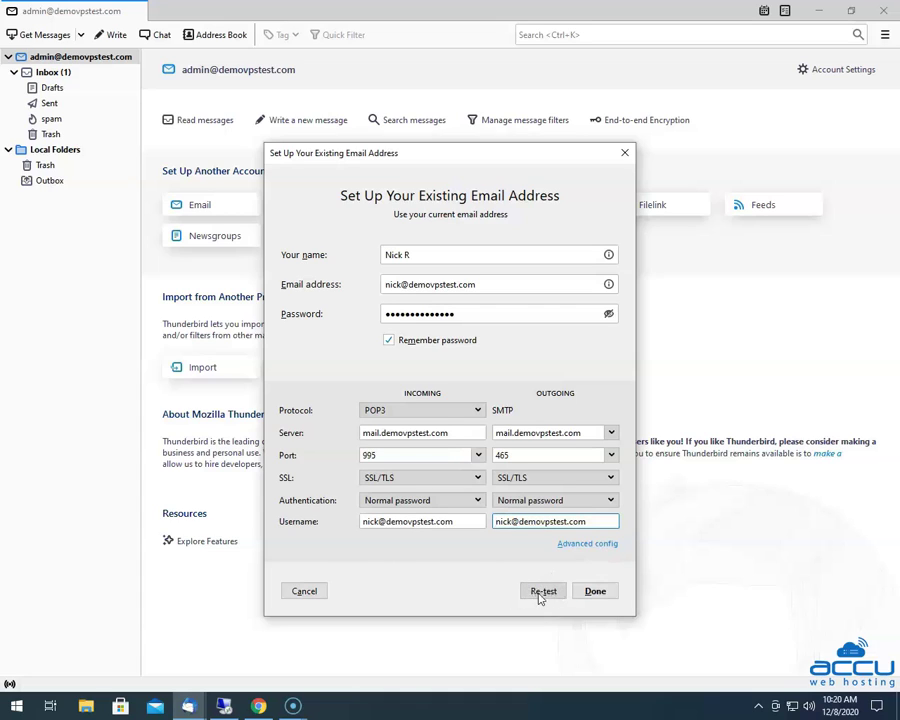
click(544, 592)
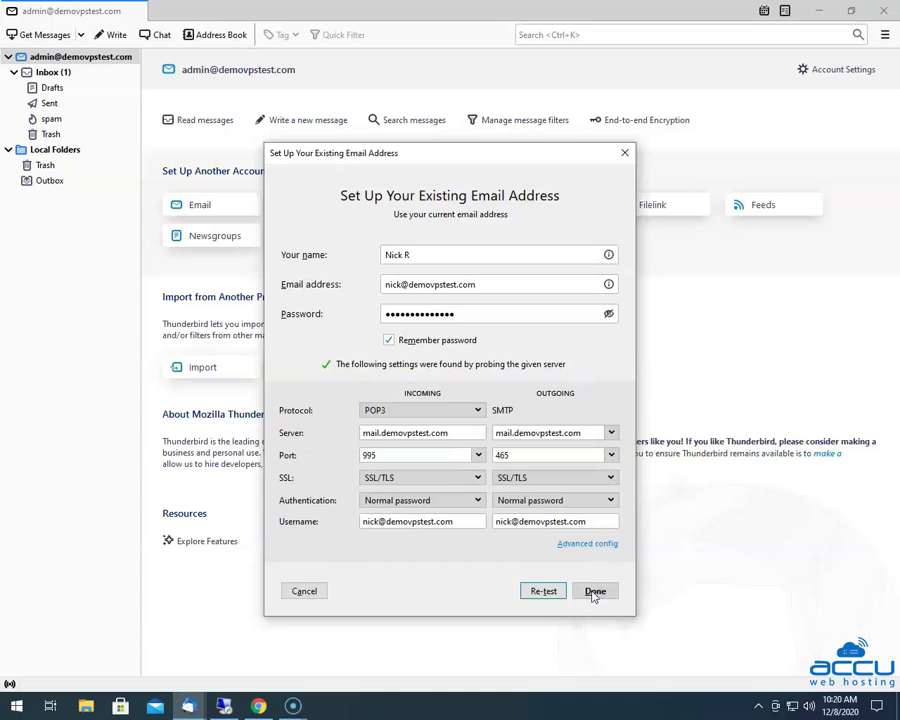
- Finish the setup so the new POP3 account appears with its Inbox
click(594, 592)
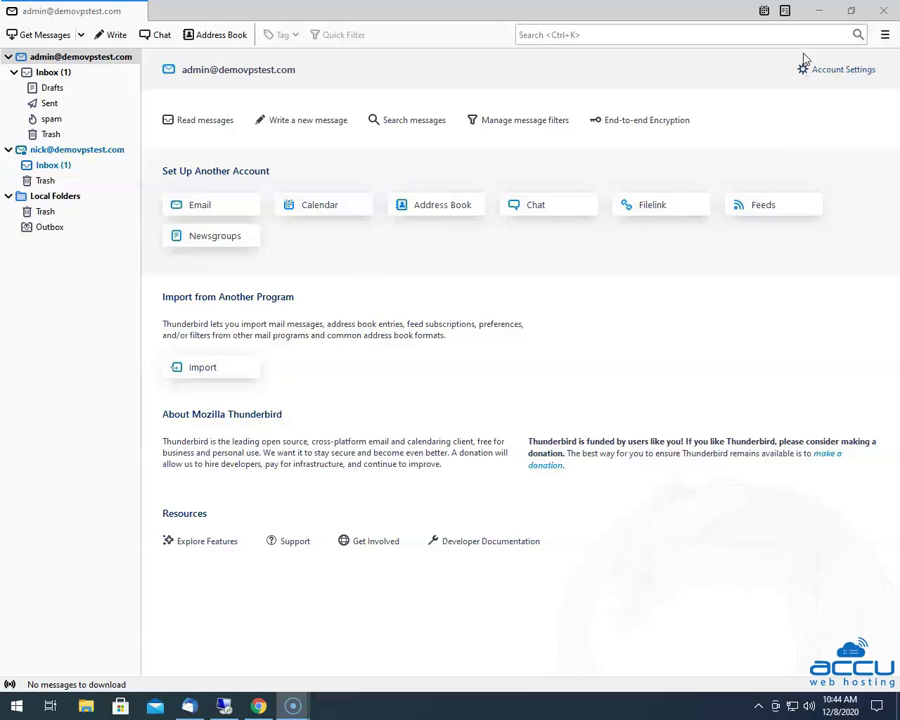
- Open Account Settings from the new account's home page
click(854, 75)
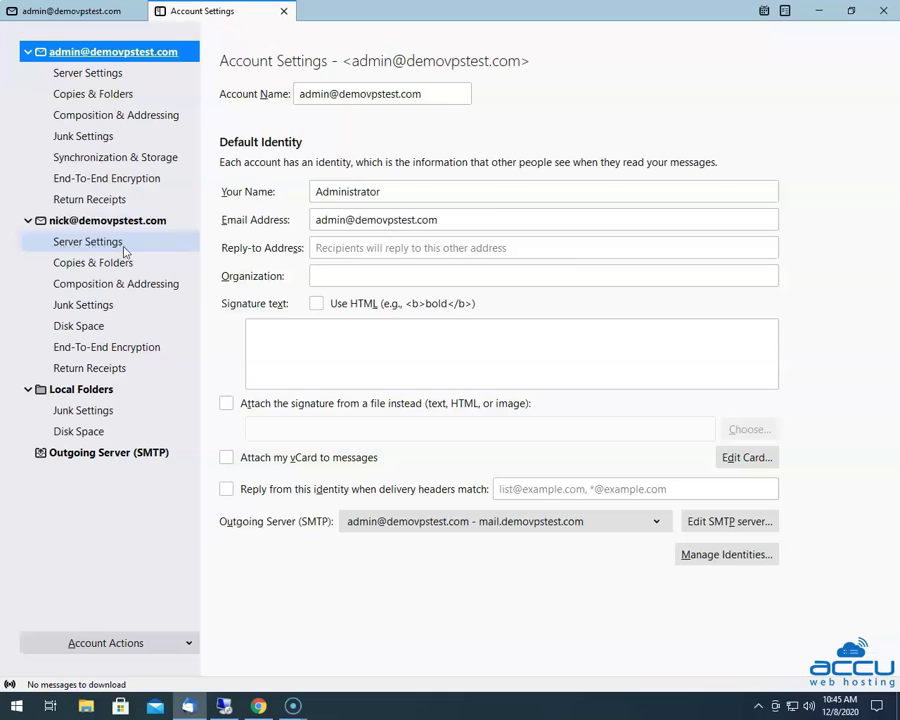
- Show the new POP3 account's Server Settings page in the sidebar
click(66, 244)
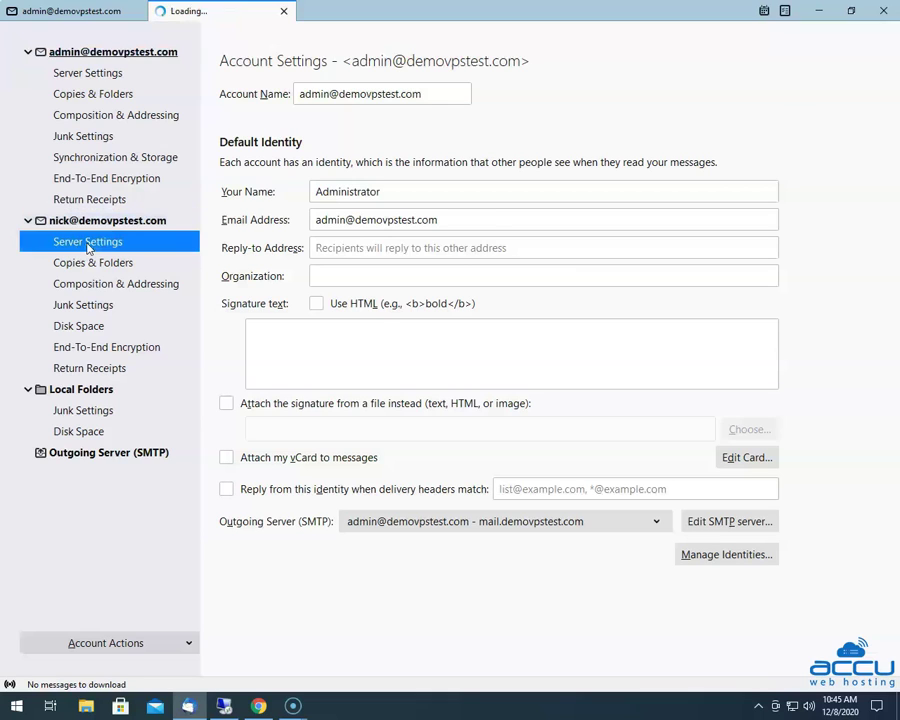